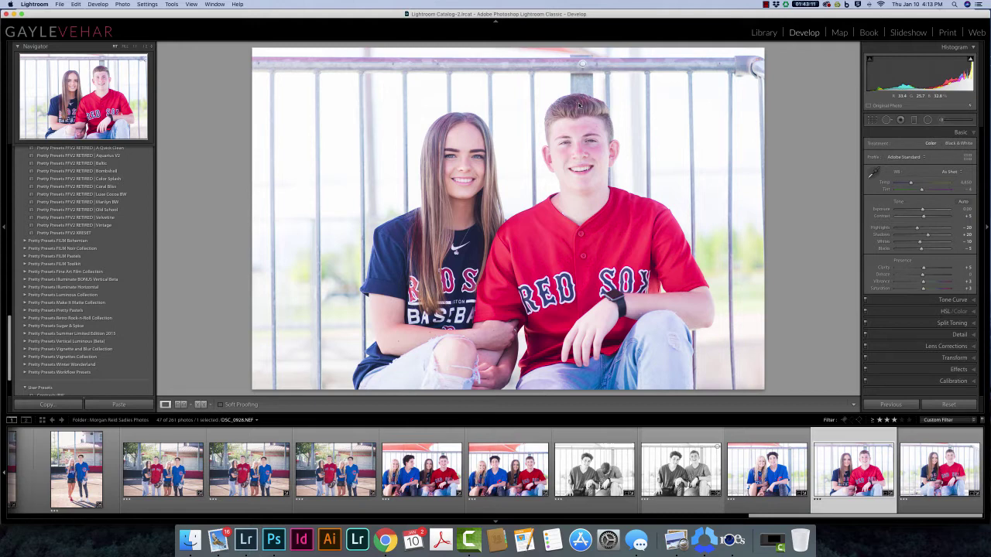
Step: Activate the Adjustment Brush and look at its colour tint picker
left_click(942, 121)
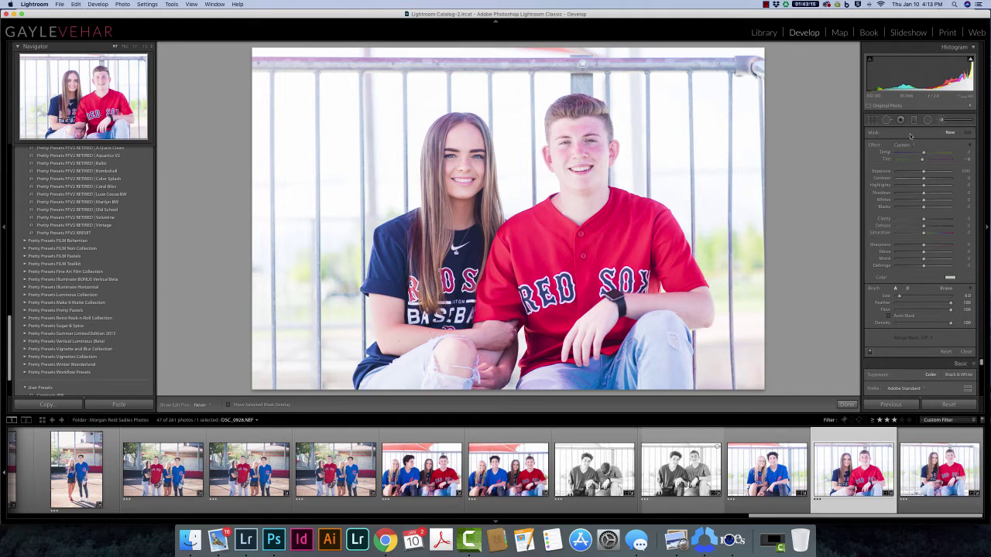
left_click(966, 352)
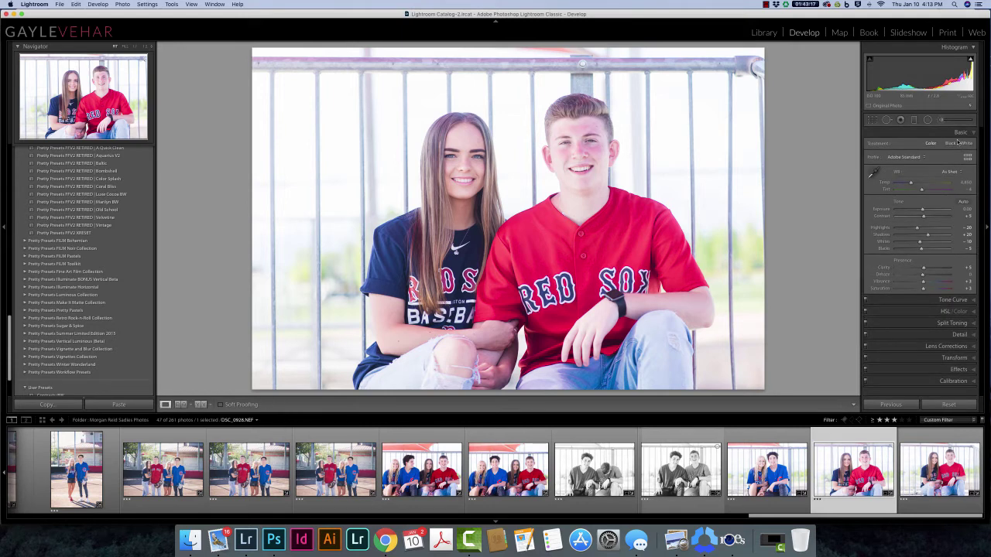
left_click(941, 122)
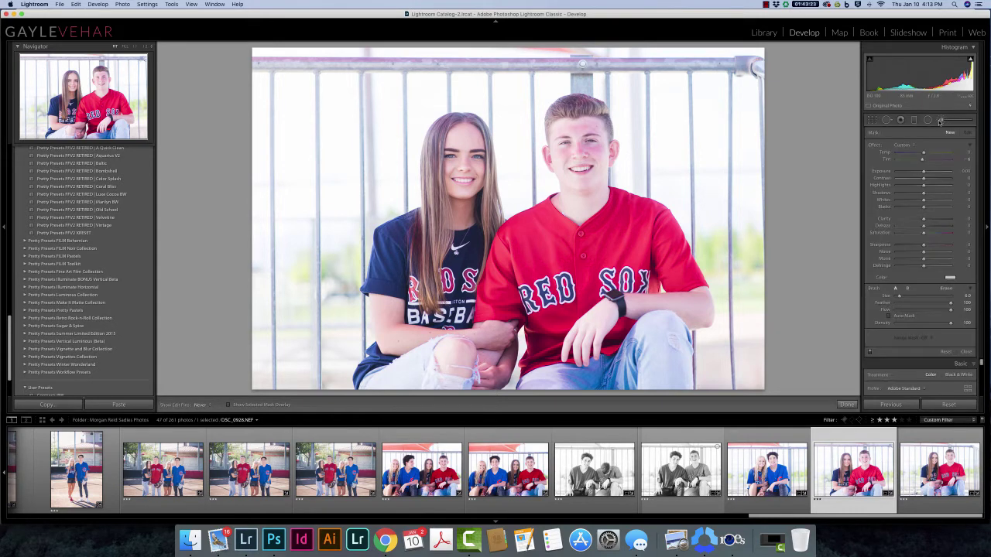
left_click(950, 278)
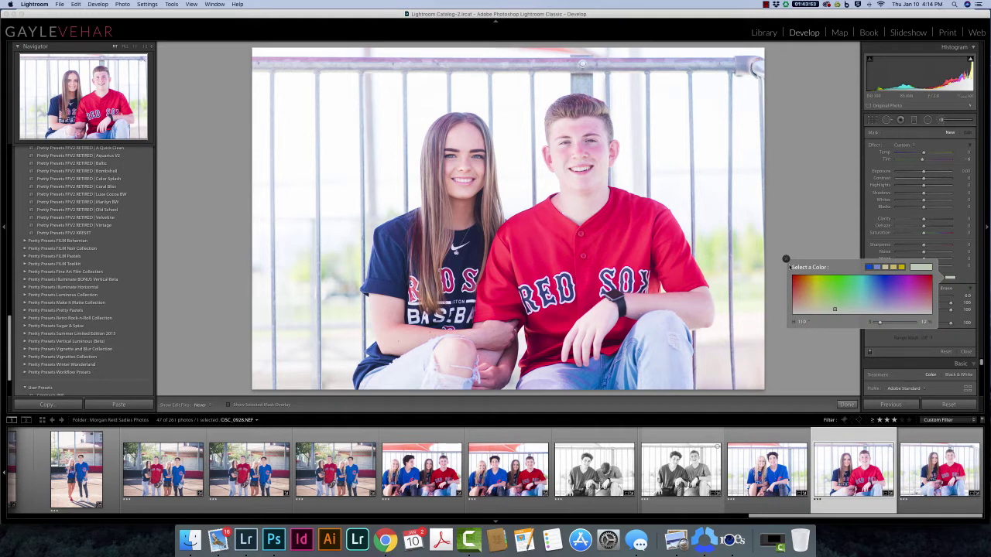
left_click(786, 259)
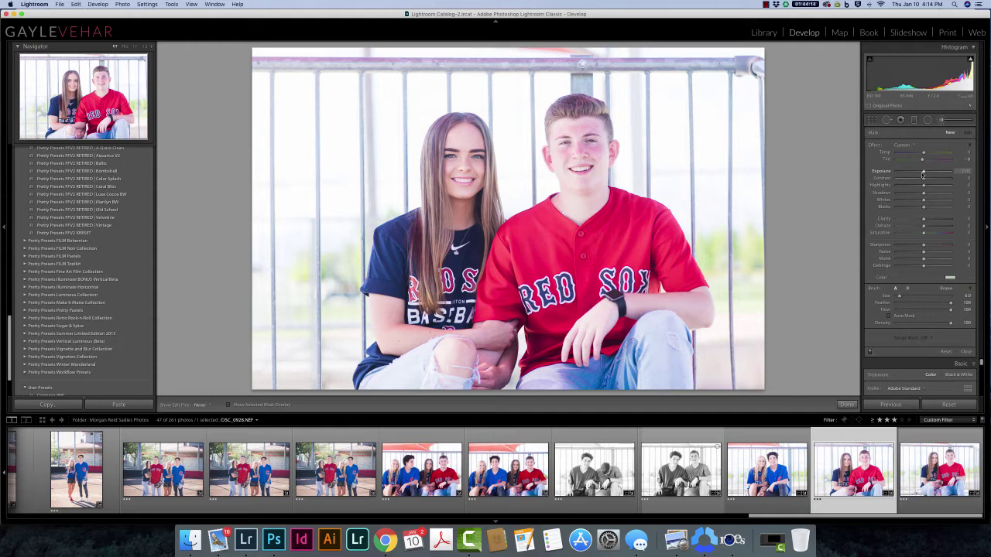
Step: Paint the Adjustment Brush effect over the boy's hair with a smaller brush and show the mask overlay
key("z")
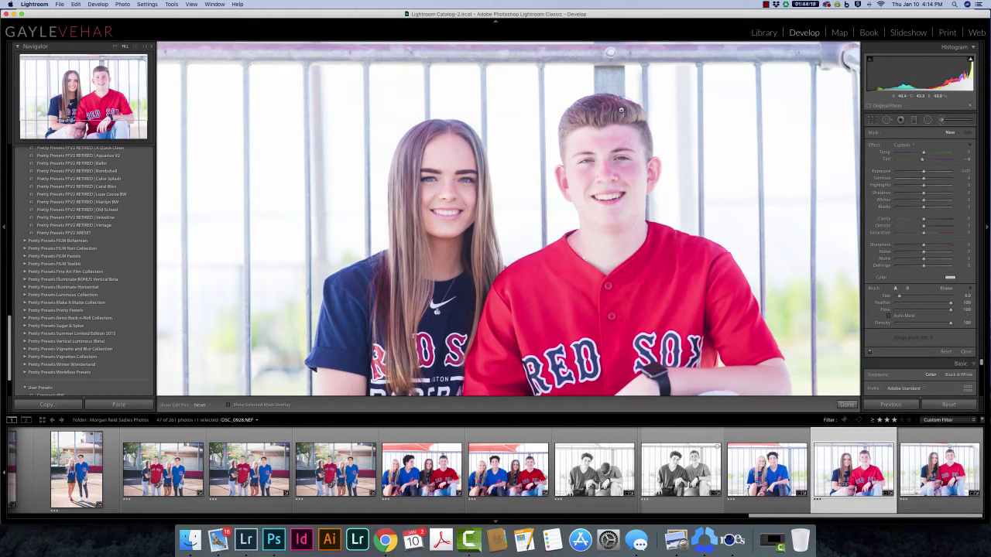
key("bracketleft")
key("bracketleft")
key("bracketleft")
left_click(598, 101)
key("o")
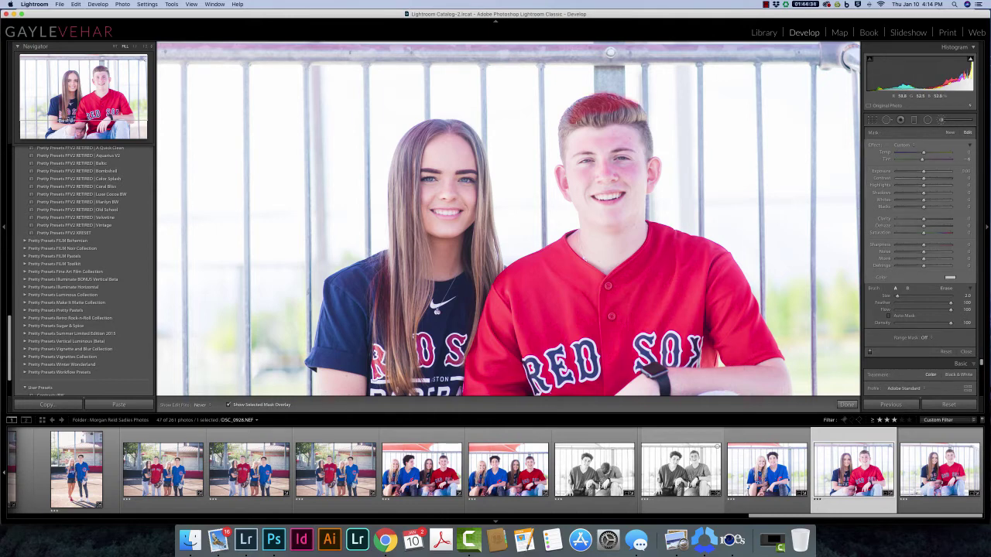
mouse_move(565, 108)
left_mouse_down()
mouse_move(565, 127)
mouse_move(576, 130)
left_mouse_up()
Step: Brush over the crown and long front strands of the girl's hair, then hide the mask overlay
key("bracketleft")
mouse_move(425, 127)
left_mouse_down()
mouse_move(416, 144)
mouse_move(432, 132)
mouse_move(404, 137)
mouse_move(401, 154)
mouse_move(464, 132)
mouse_move(452, 123)
left_mouse_up()
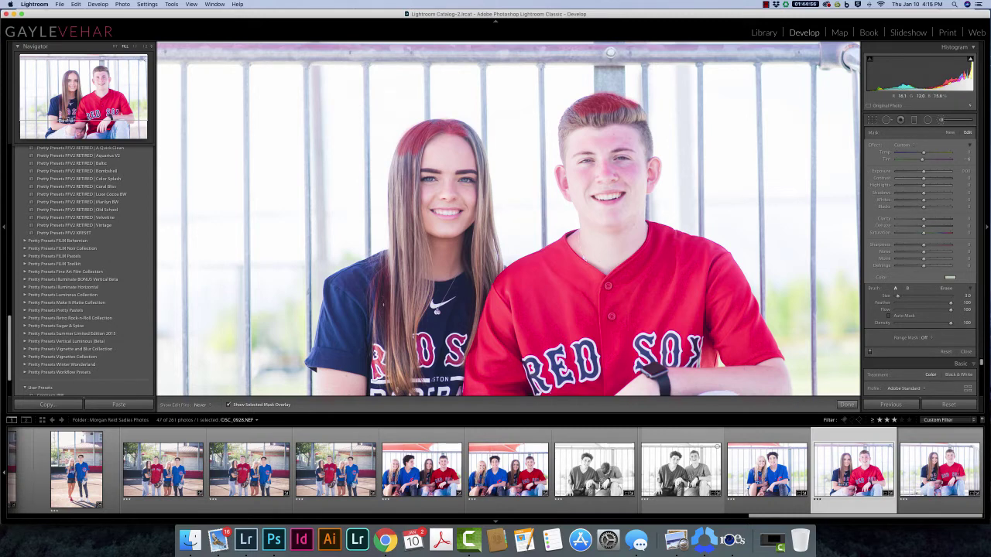
mouse_move(388, 266)
left_mouse_down()
mouse_move(374, 334)
mouse_move(384, 353)
left_mouse_up()
left_click_drag(392, 294, 386, 251)
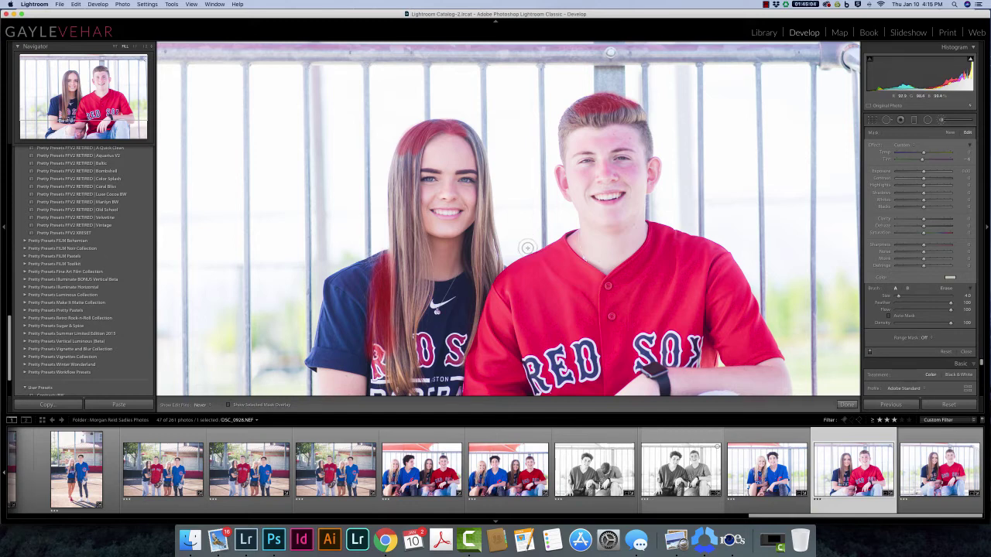
key("o")
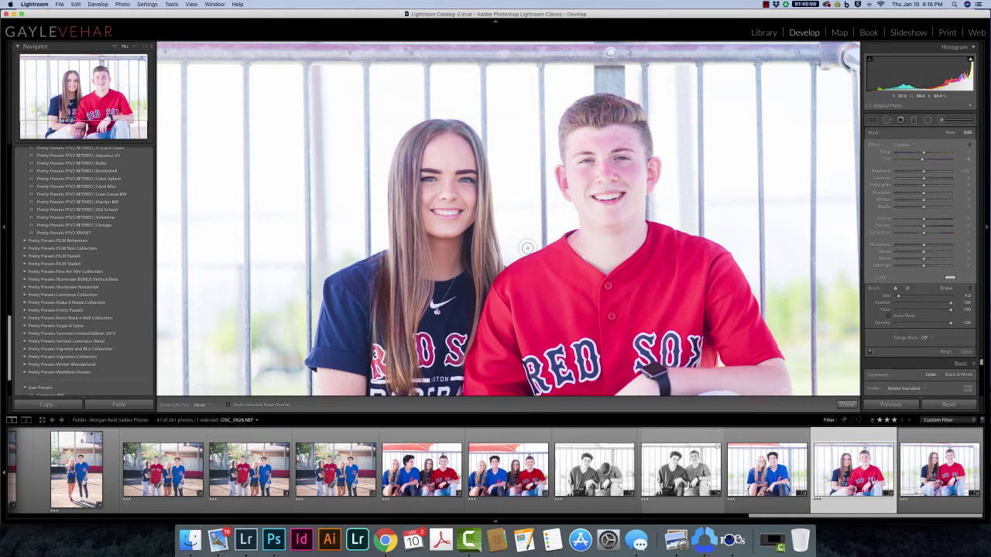
Step: Paint the boy's forehead, brows, cheeks and ears and the girl's eyebrows with a size 1.0 brush, checking the mask overlay
key("bracketleft")
key("bracketleft")
key("bracketleft")
key("o")
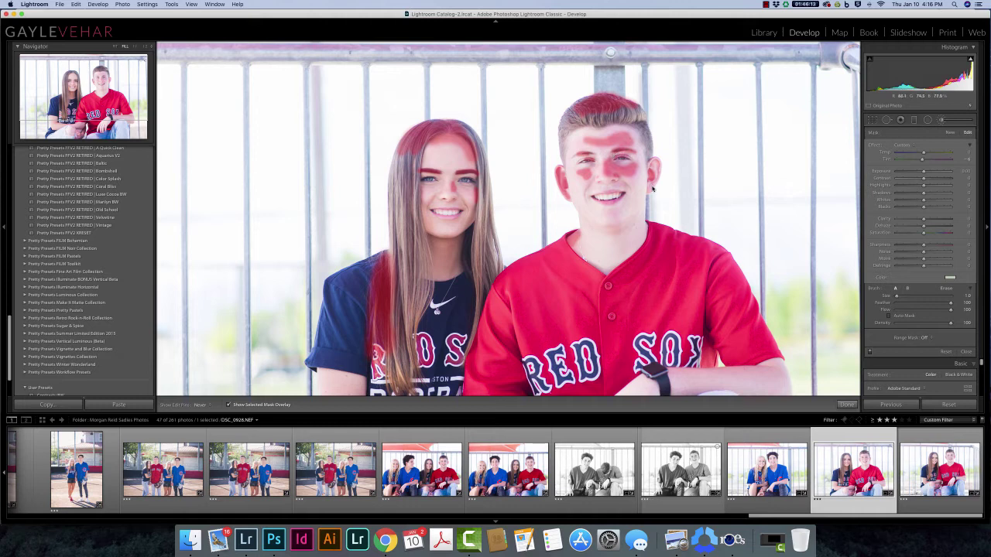
key("o")
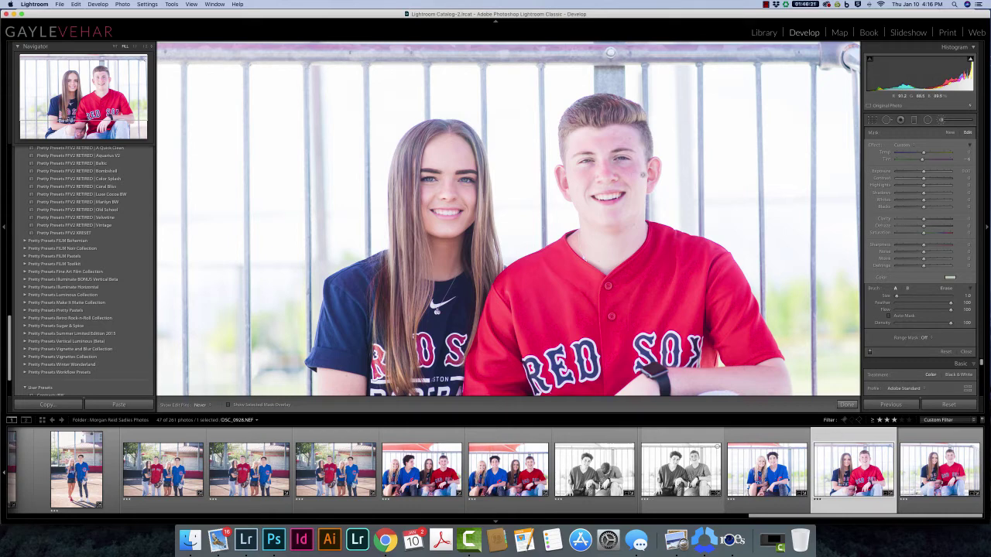
Step: Add a new brush adjustment over both people's hair and the boy's forehead, nose, cheeks and chin, varying the brush size and checking its mask
left_click(950, 133)
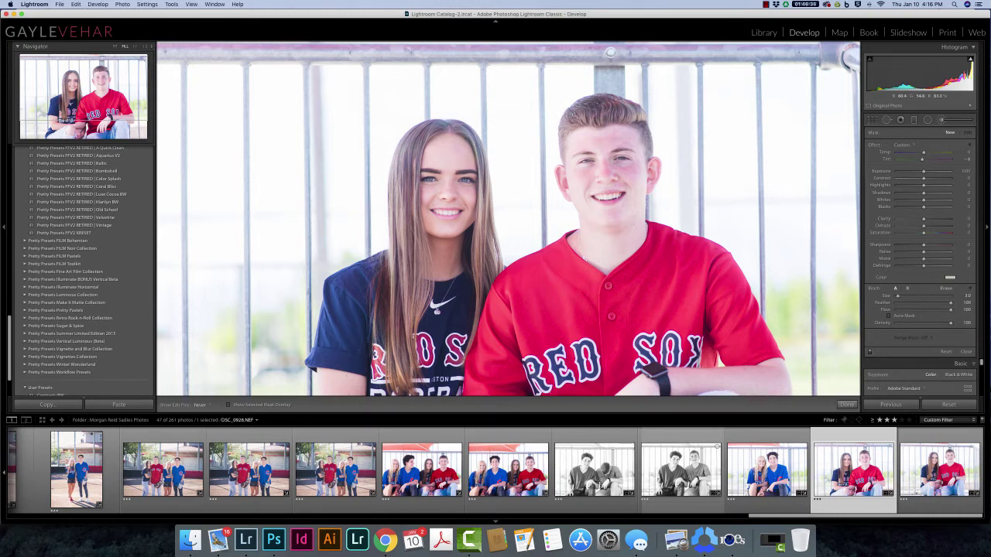
left_click(561, 115)
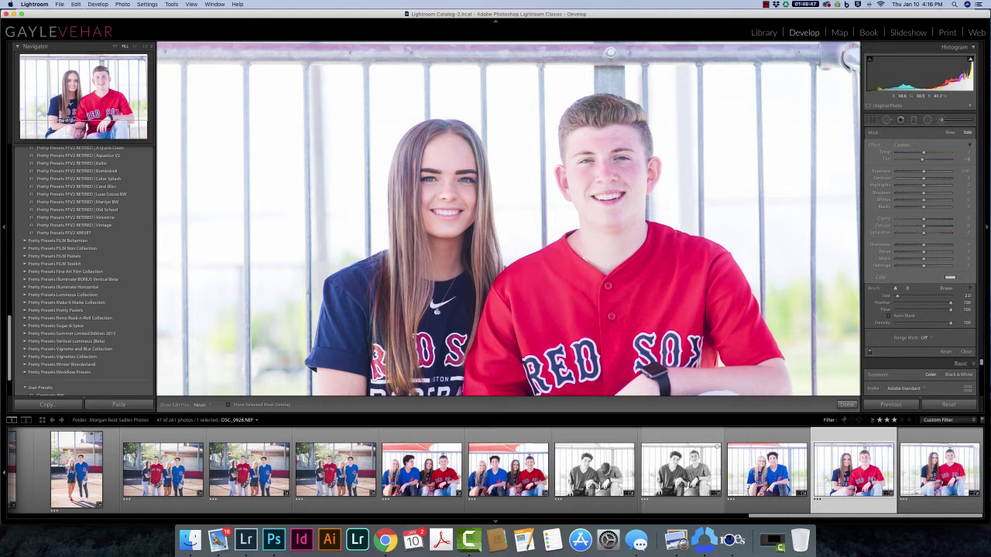
key("alt")
left_click(610, 101)
key("alt")
key("bracketright")
key("bracketright")
key("bracketright")
key("alt")
key("o")
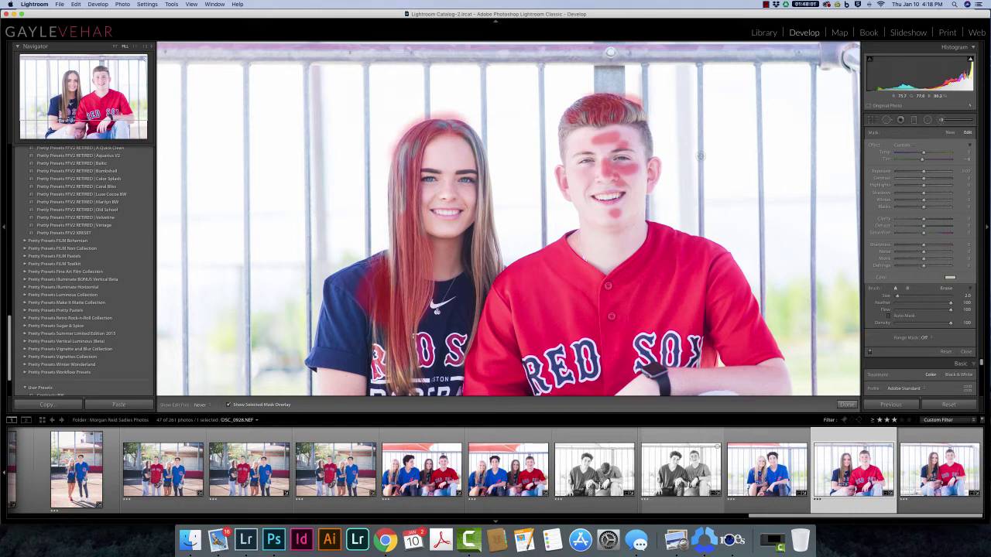
key("o")
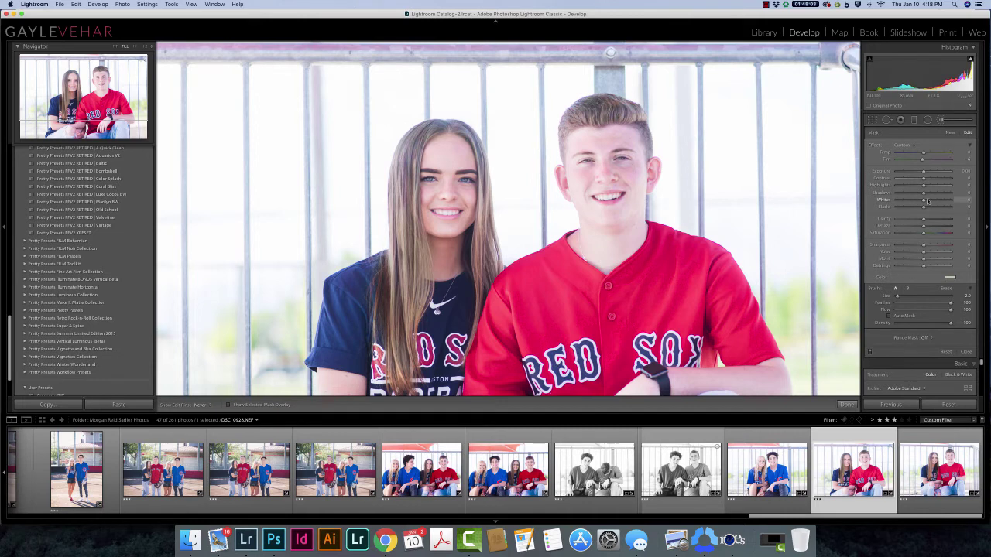
Step: Start another brush adjustment, paint over the boy's hair at size 1.0, and enlarge the brush to 3.0
left_click(949, 133)
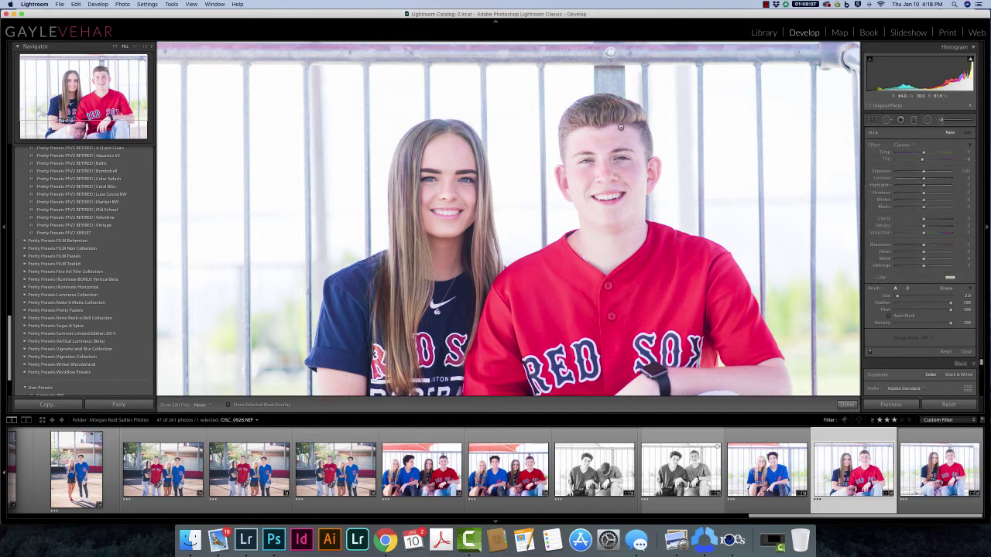
key("bracketleft")
left_click(625, 100)
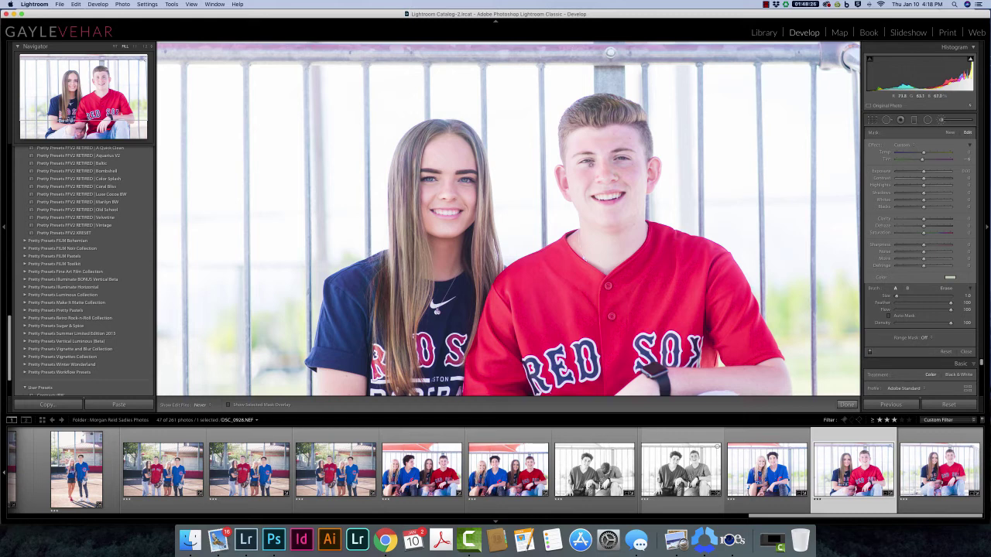
key("bracketright")
key("bracketright")
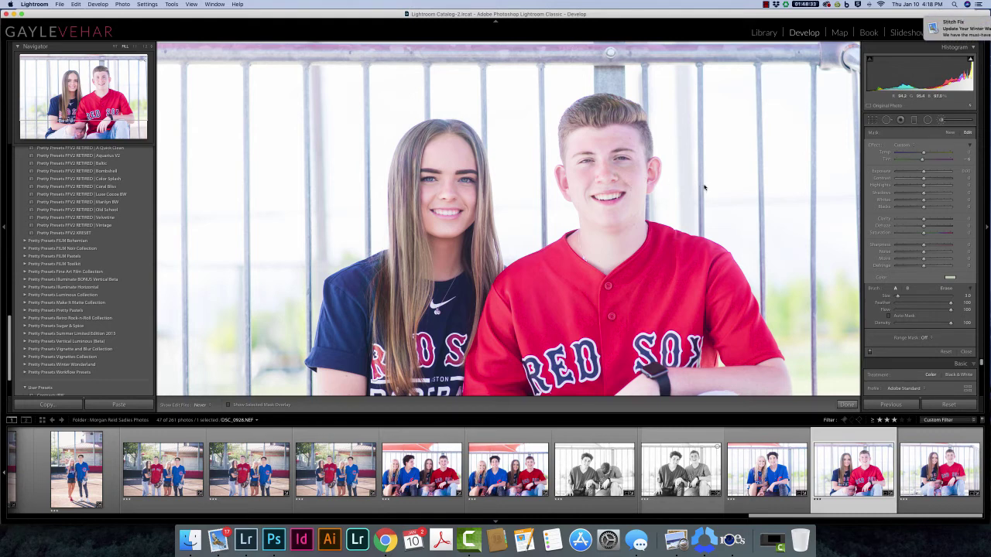
Step: Show the photo's before and after versions side by side and enlarge the brush to size 8.0
key("y")
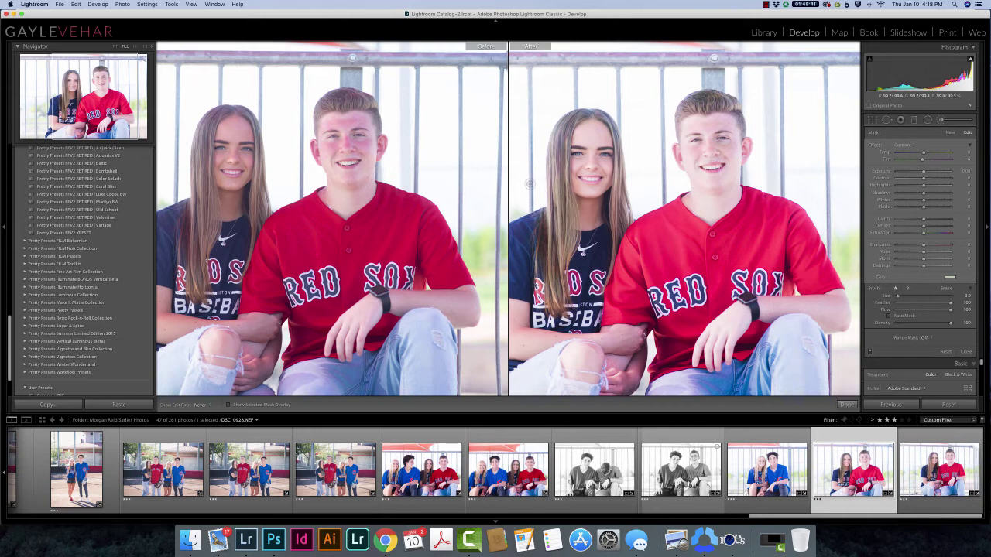
key("bracketright")
key("bracketright")
key("bracketright")
key("bracketright")
key("bracketright")
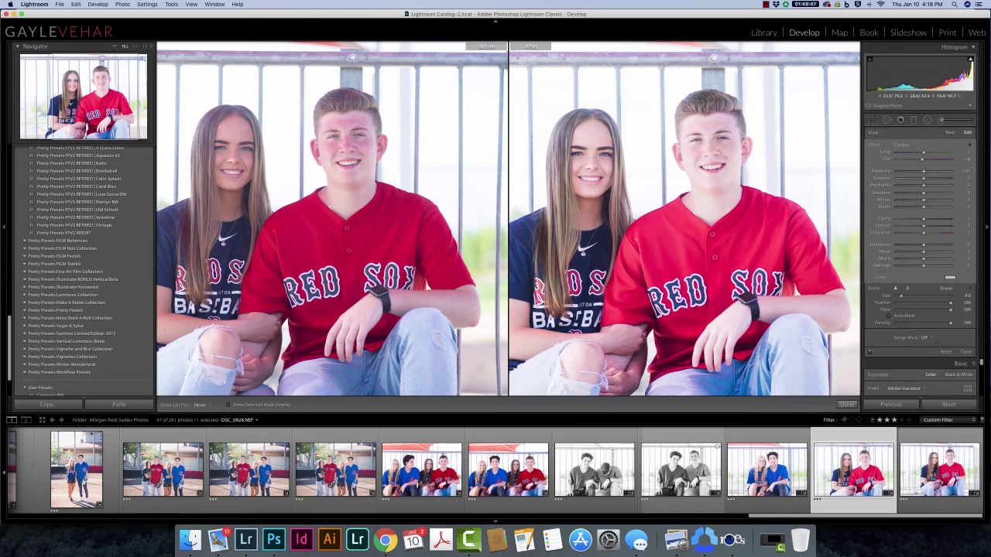
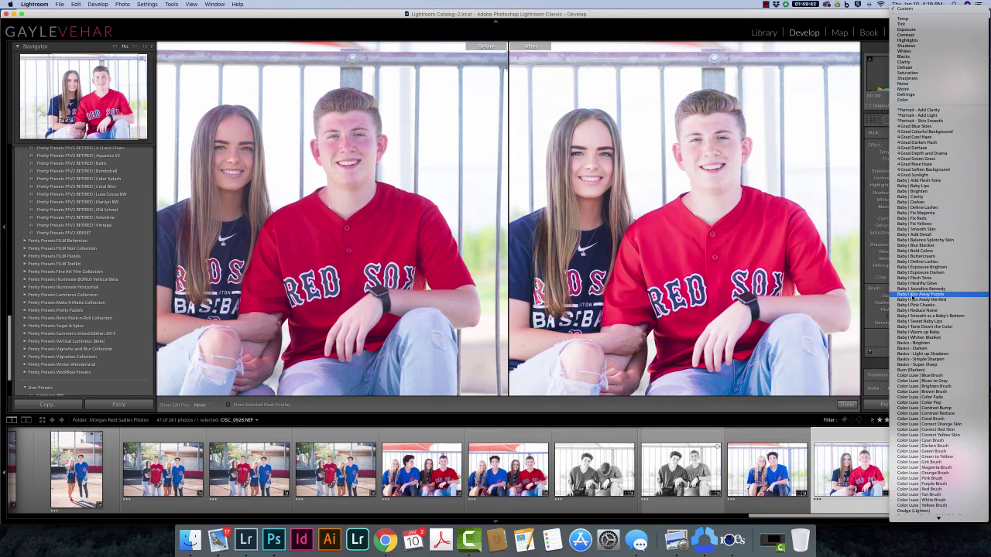
Step: Look through the full list of brush effect presets, from the Portrait and Baby sets to Sugar Spice and Winter, and close it
scroll(914, 297, "down", 6)
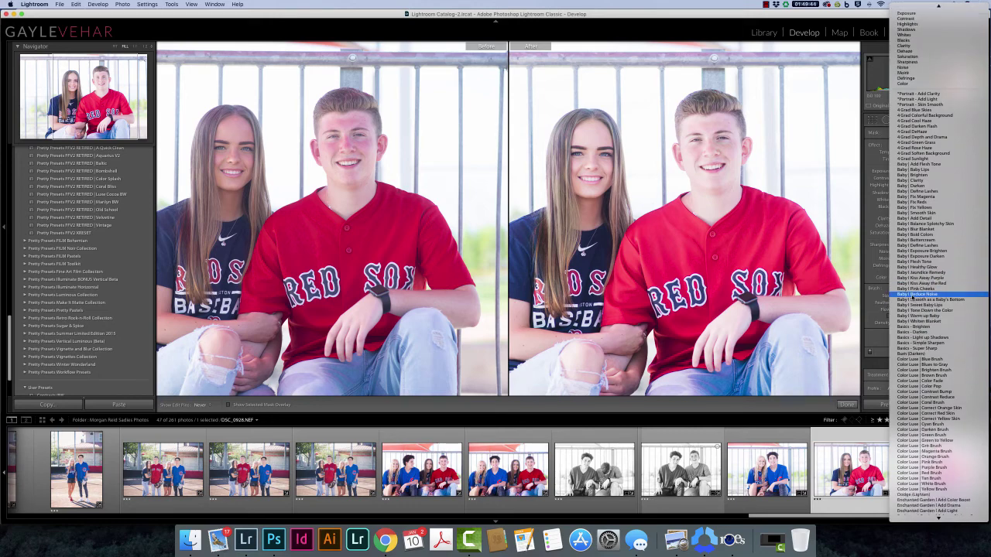
scroll(915, 297, "down", 3)
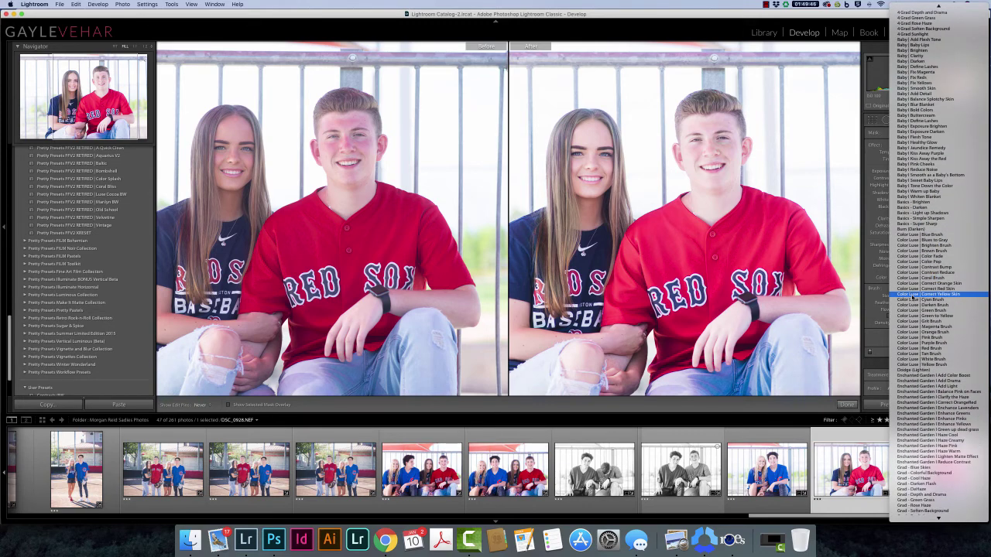
scroll(916, 299, "down", 3)
scroll(916, 300, "down", 2)
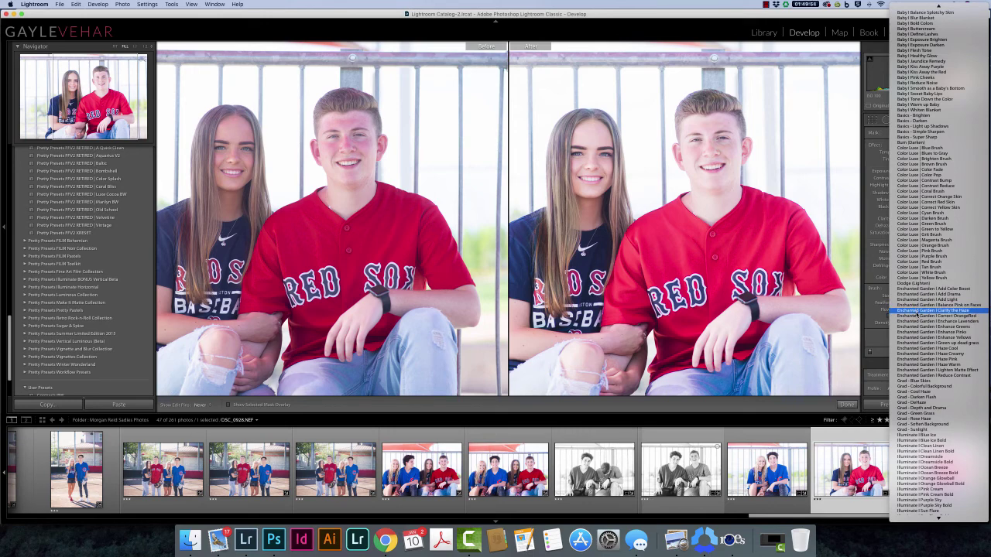
scroll(916, 315, "down", 3)
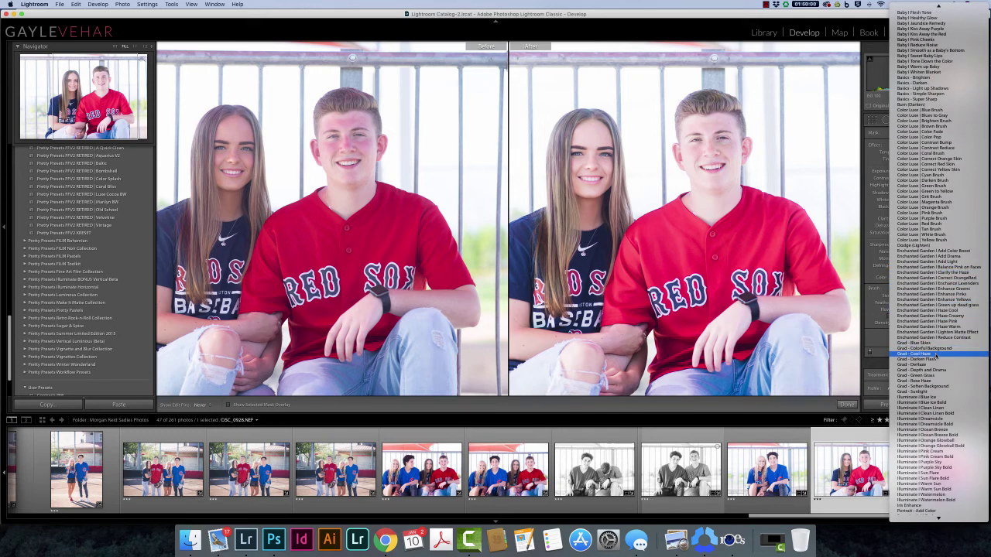
scroll(937, 358, "down", 3)
scroll(937, 356, "down", 10)
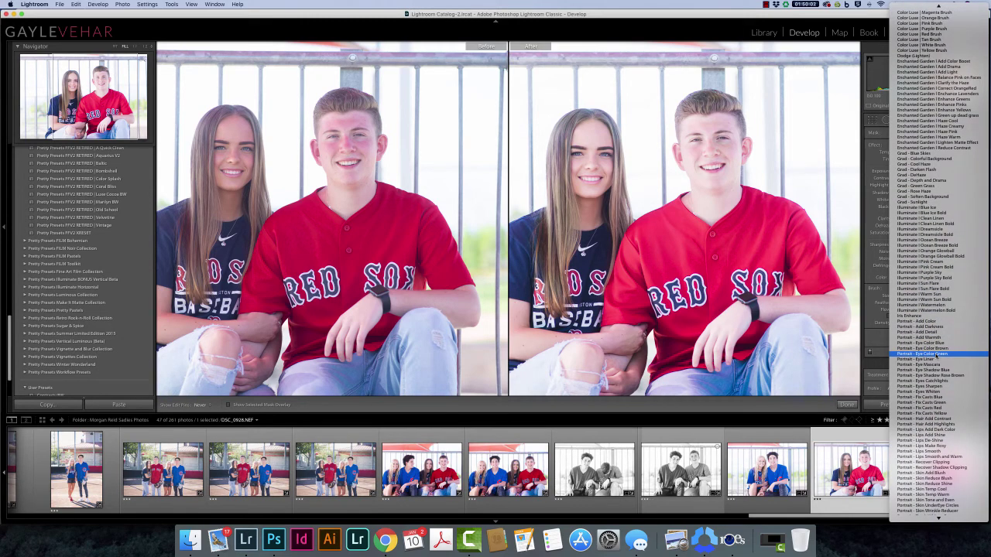
scroll(938, 358, "down", 3)
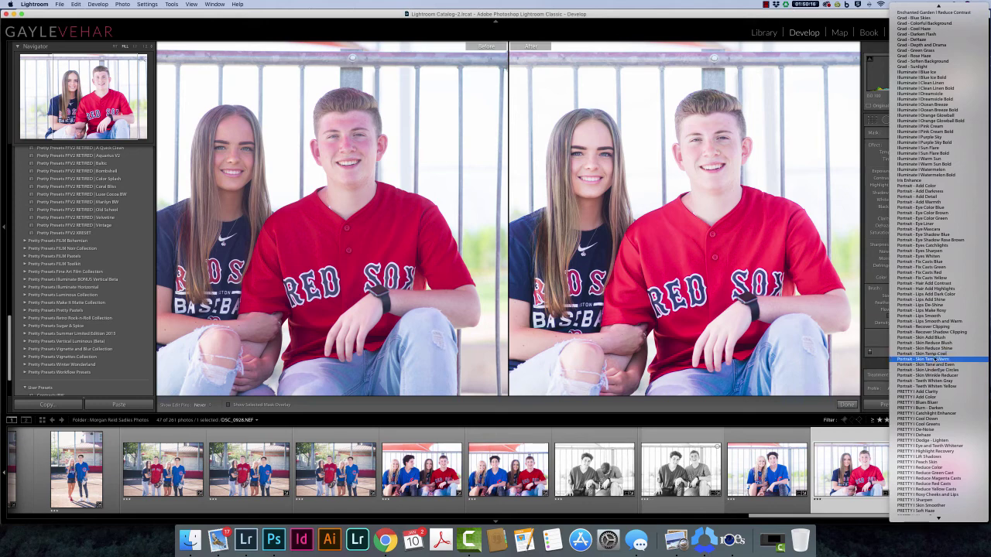
scroll(935, 360, "down", 3)
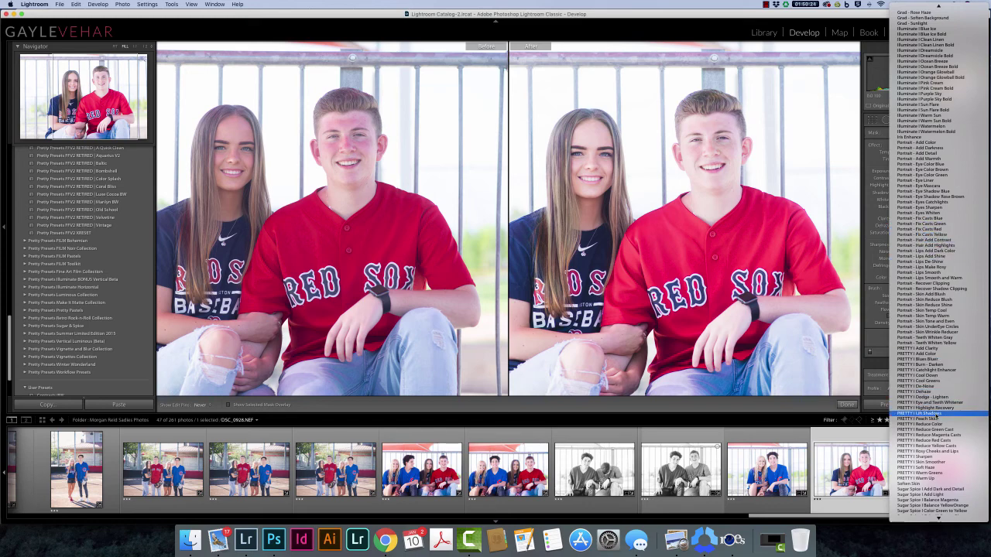
scroll(936, 416, "down", 3)
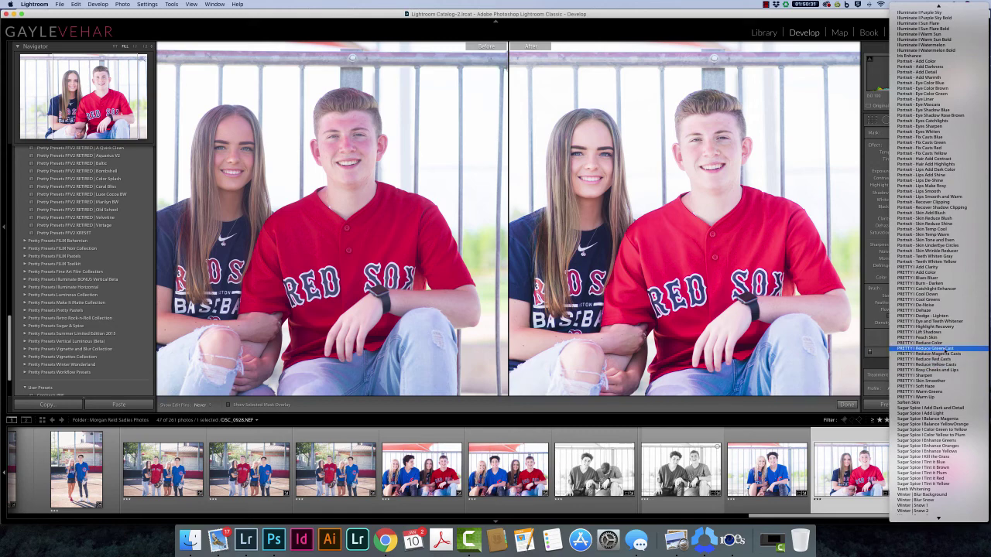
scroll(946, 350, "down", 1)
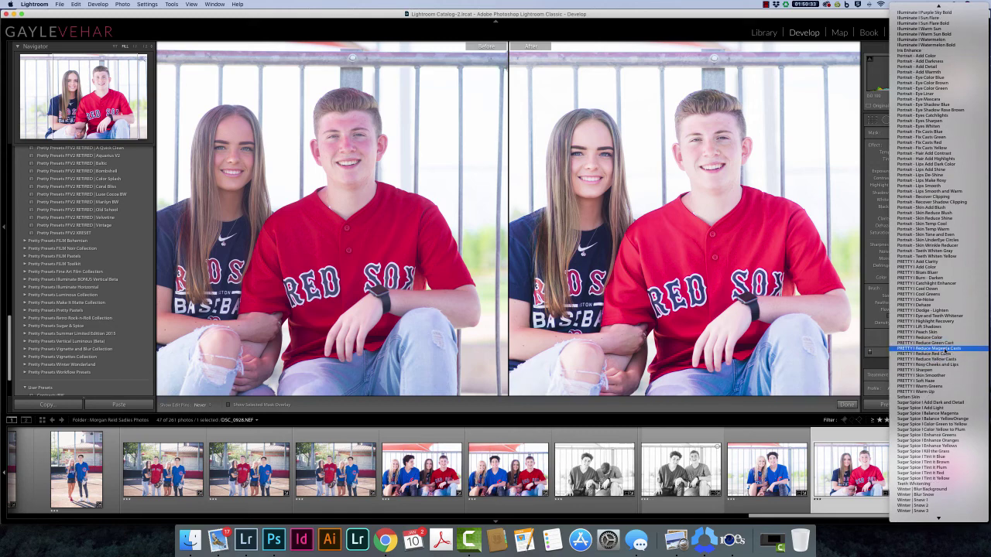
scroll(946, 351, "down", 2)
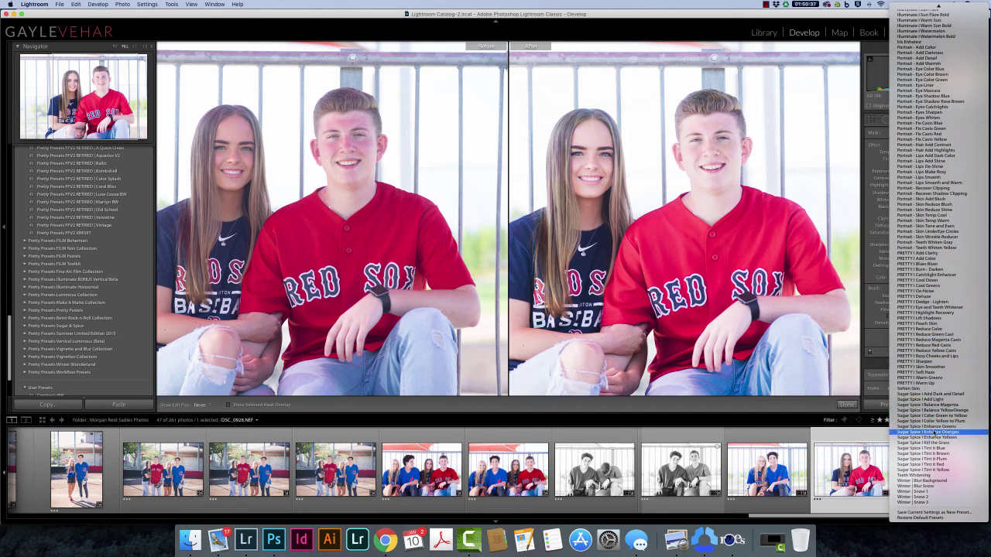
scroll(932, 415, "up", 20)
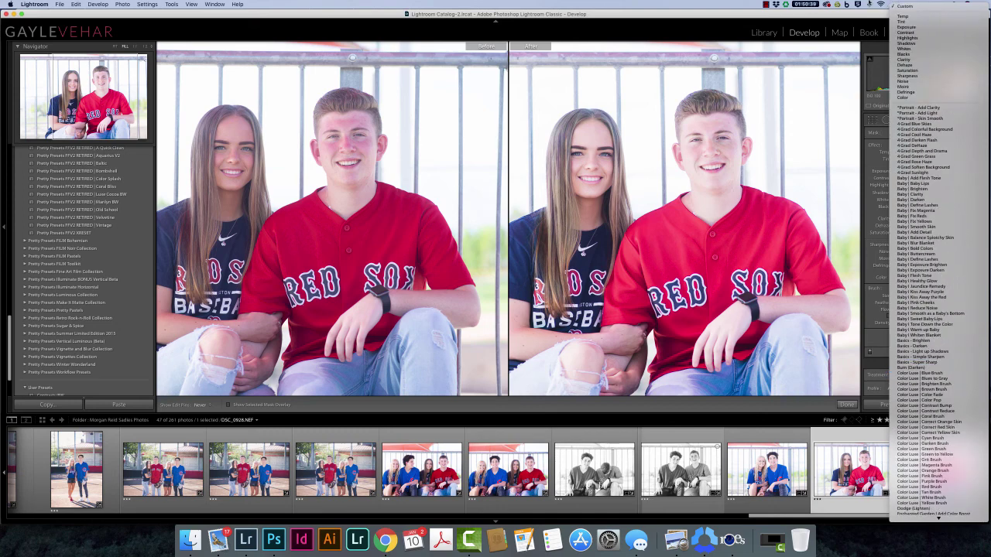
left_click(709, 17)
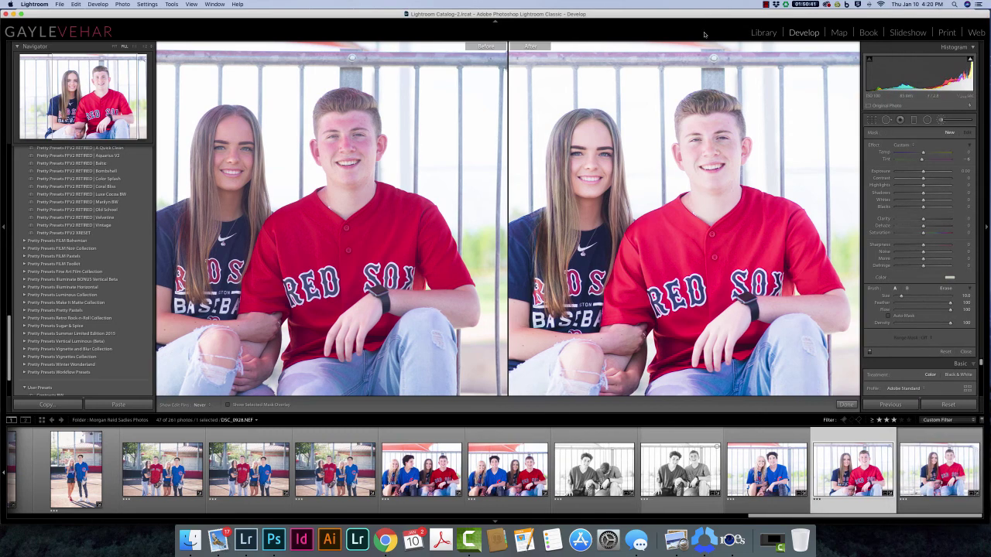